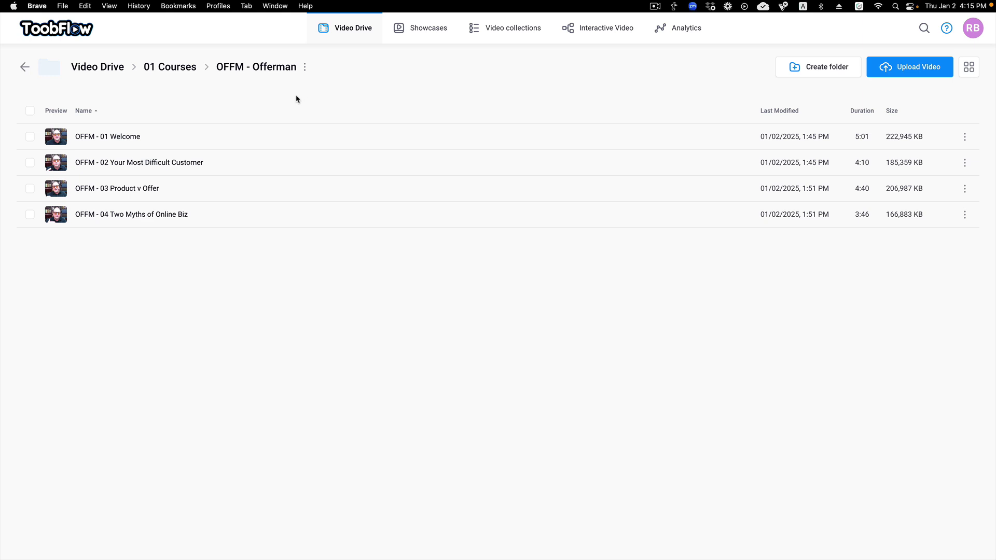
# Copy the video page link of OFFM - 01 Welcome to the clipboard and close the sharing dialog.
pyautogui.click(964, 137)
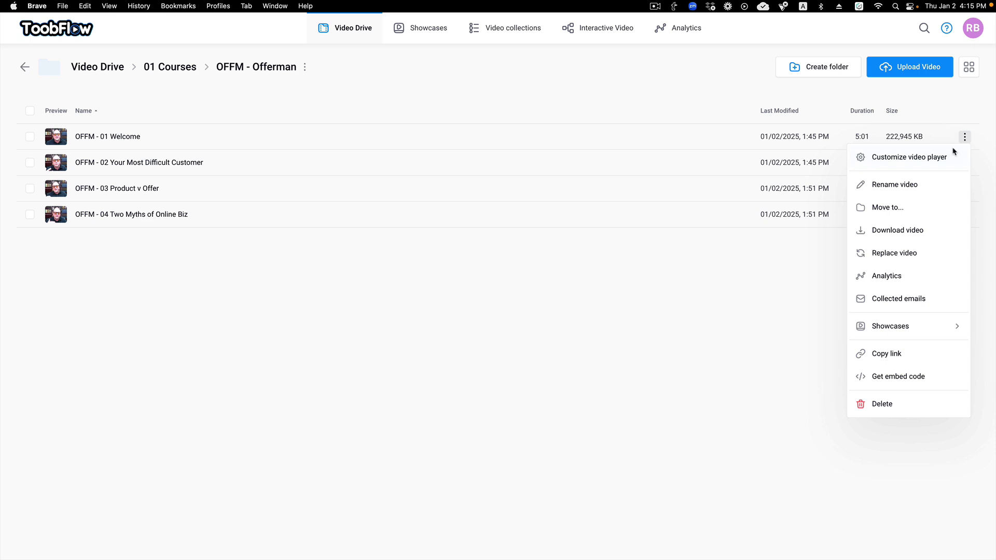
pyautogui.click(886, 354)
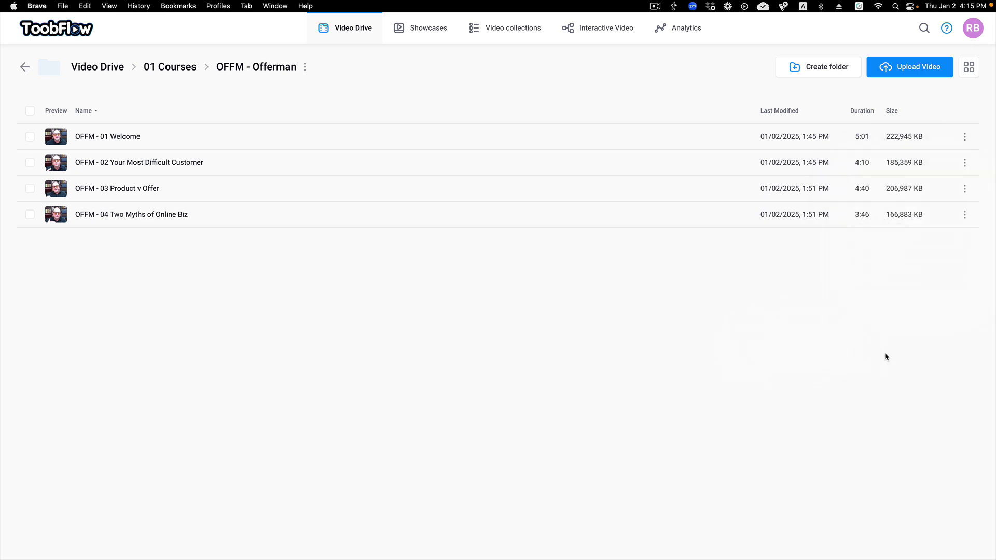
pyautogui.click(964, 137)
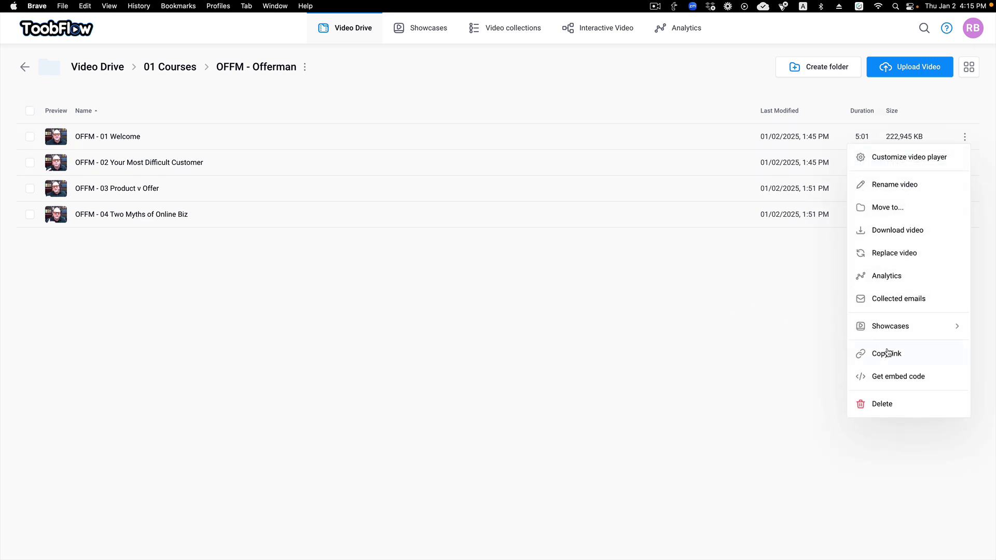
pyautogui.click(884, 352)
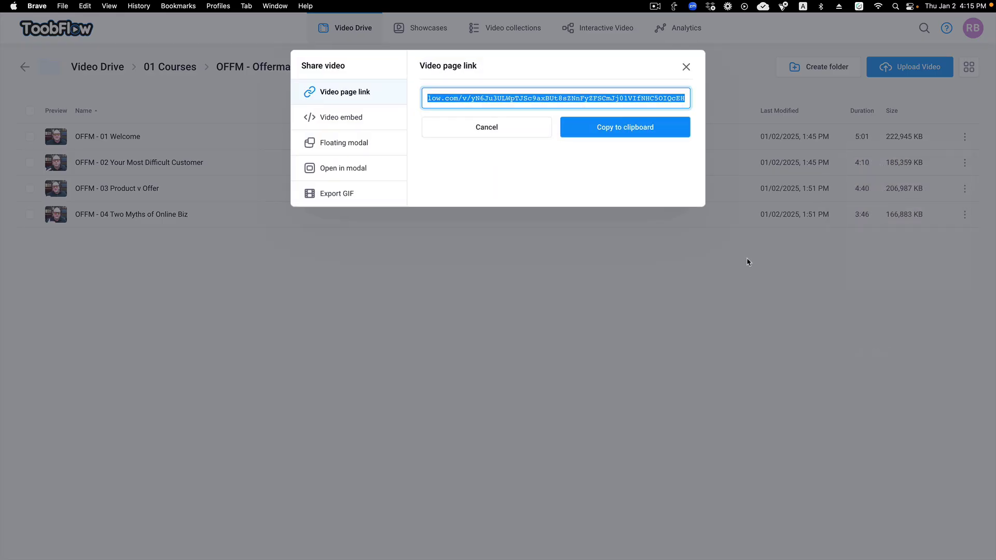
pyautogui.click(627, 128)
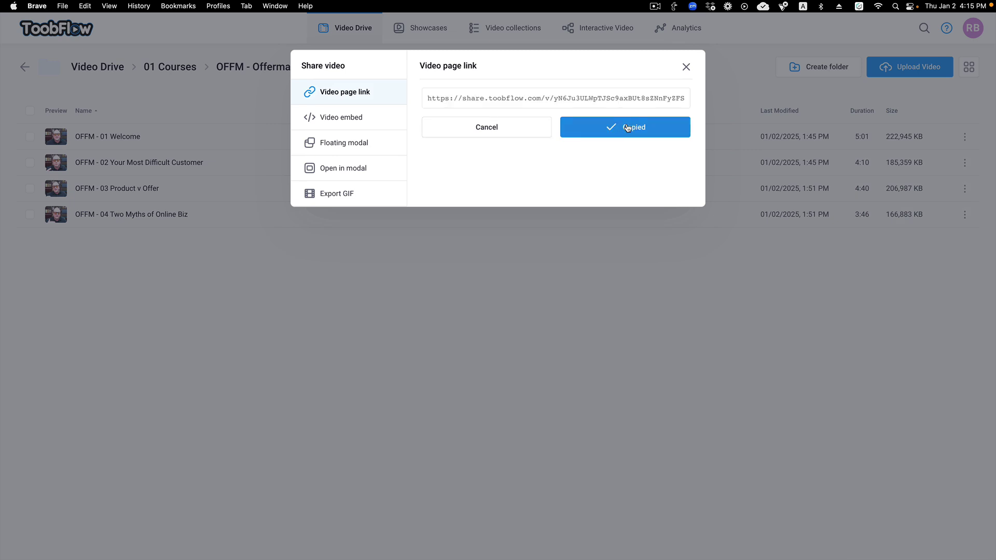
pyautogui.click(685, 66)
# Open the copied video page link in a new browser tab and view the shared OFFM - 01 Welcome page.
pyautogui.click(35, 21)
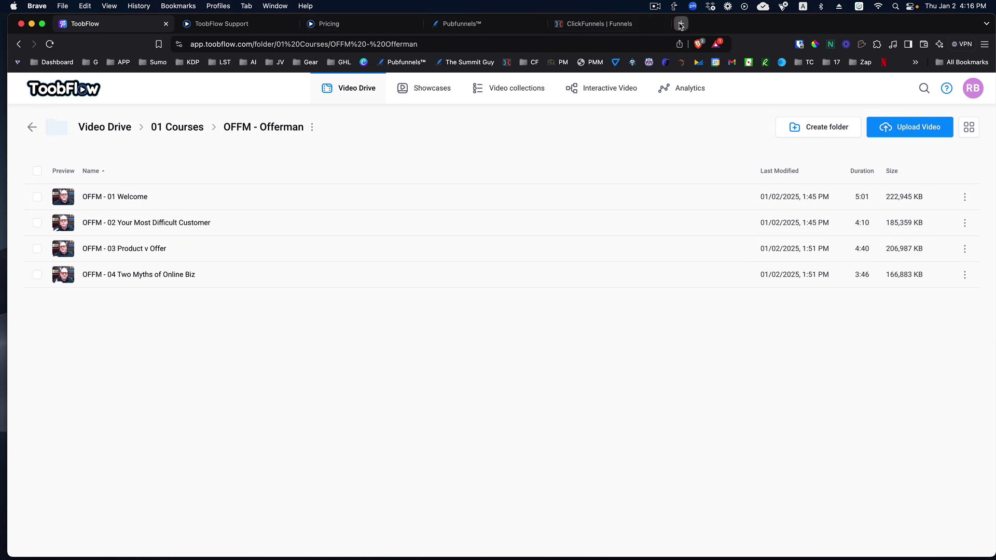
pyautogui.click(680, 25)
pyautogui.press('super+v')
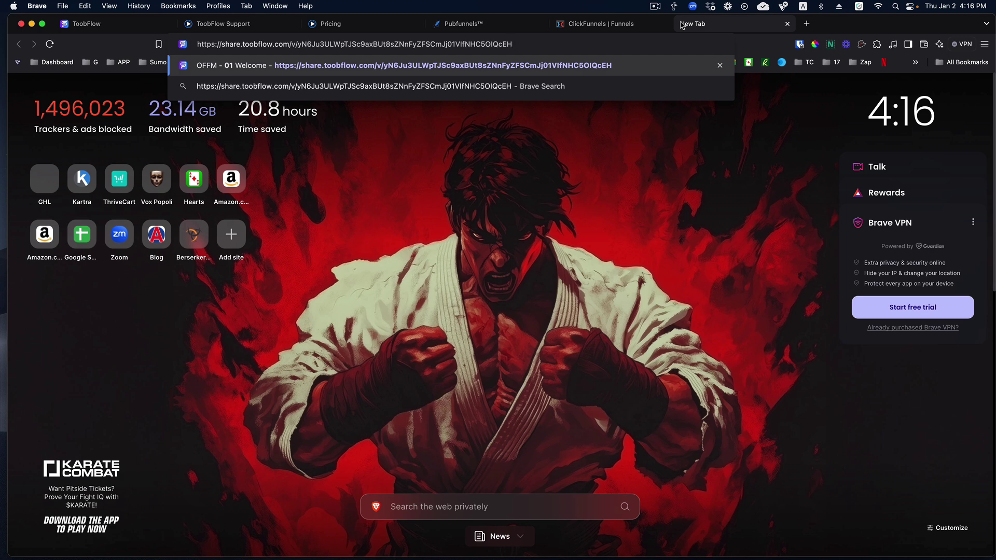
pyautogui.press('Return')
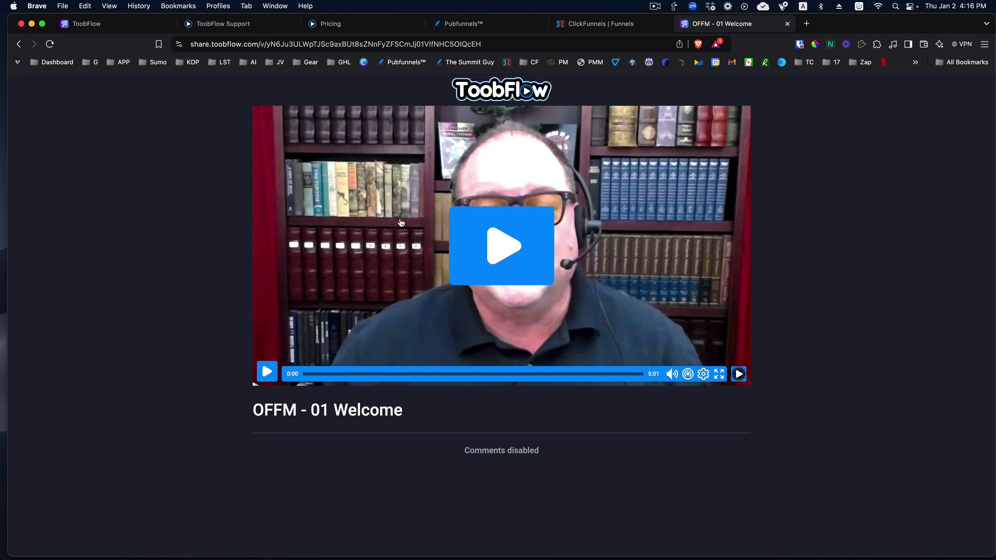
pyautogui.click(318, 50)
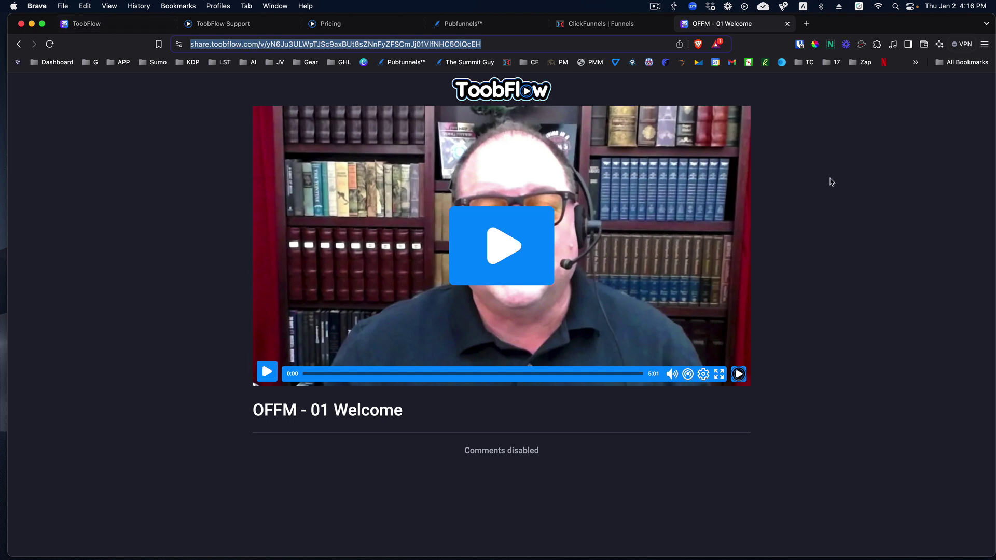
pyautogui.click(120, 26)
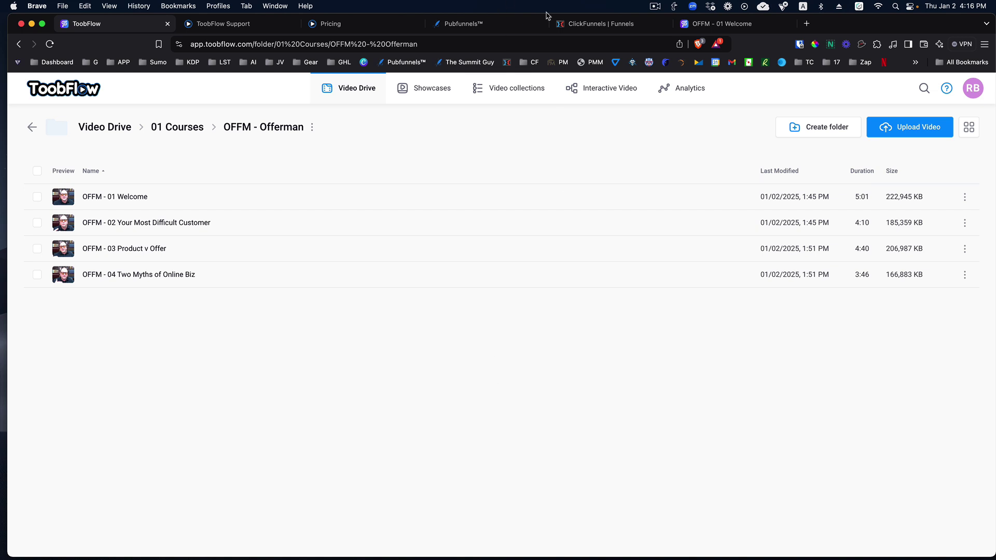
pyautogui.click(721, 24)
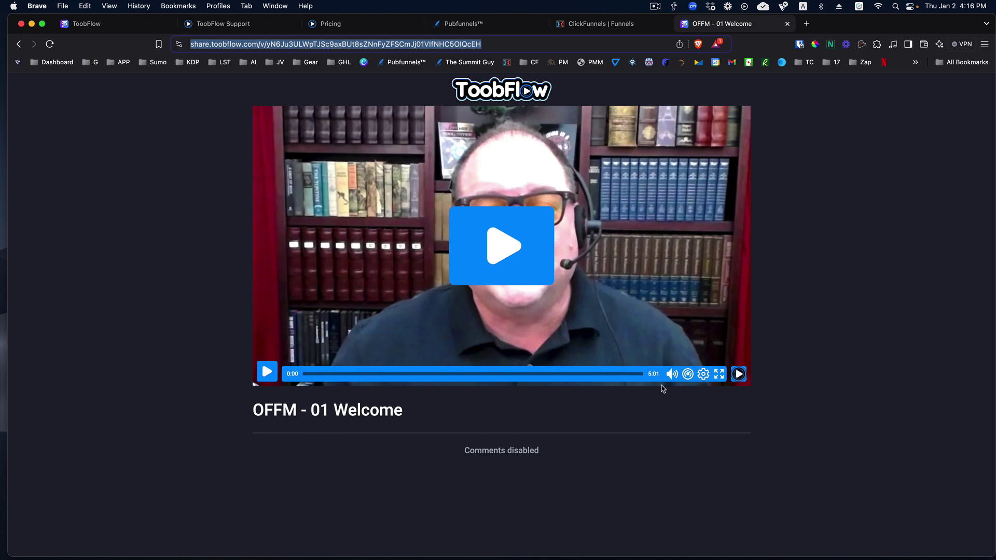
# Return to the video folder, check the Welcome video's options in grid view, and restore the list view.
pyautogui.click(87, 29)
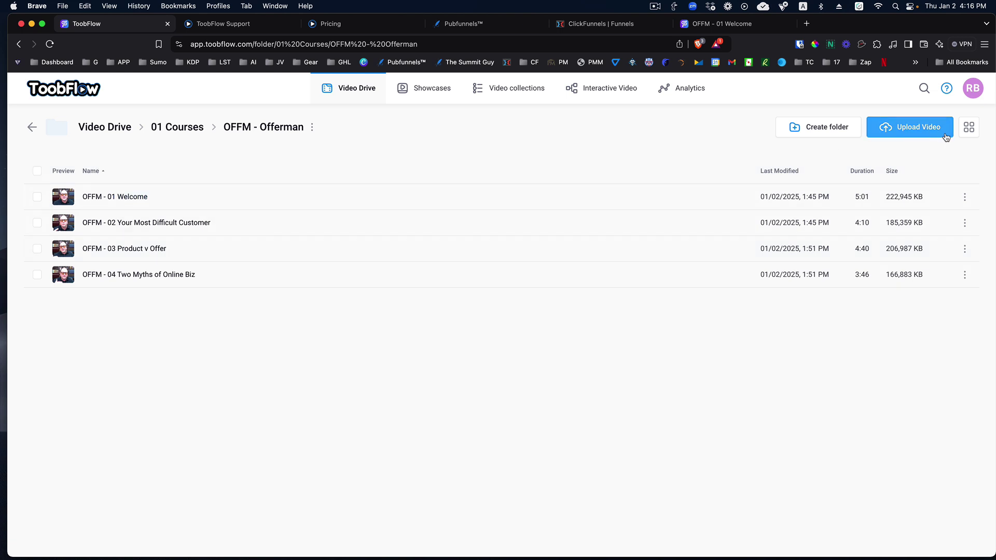
pyautogui.click(969, 127)
pyautogui.click(168, 174)
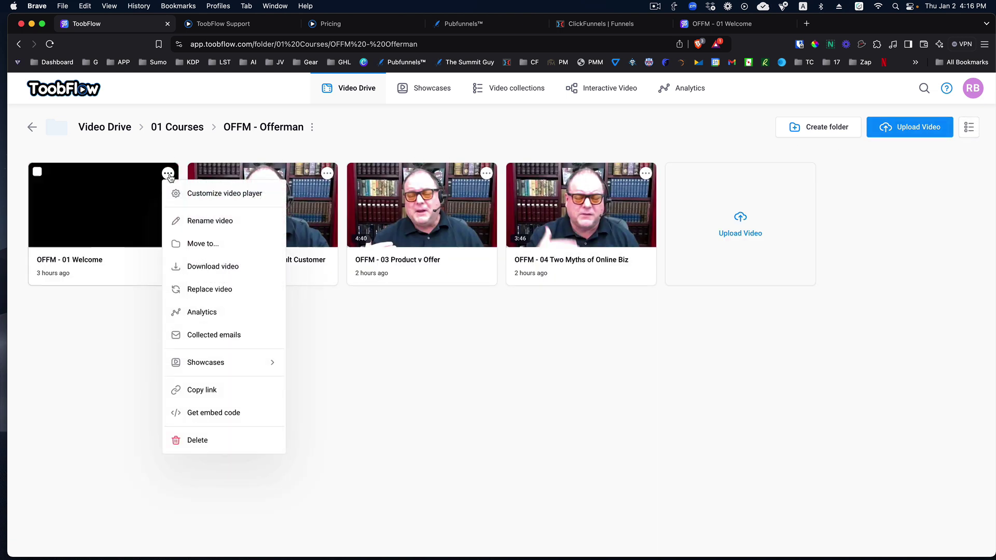
pyautogui.click(974, 126)
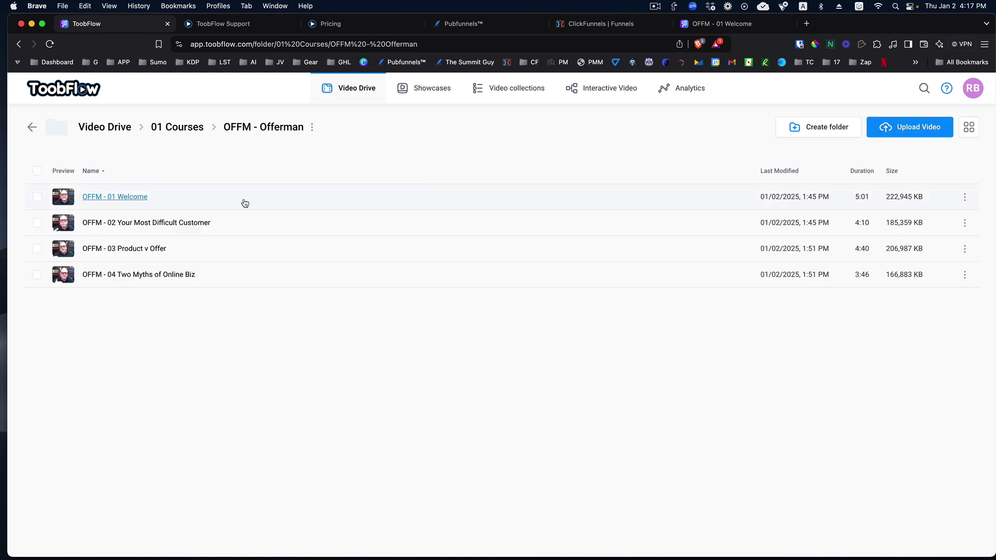
# Open OFFM - 01 Welcome in the player editor and view its video page link in the sharing options.
pyautogui.click(126, 197)
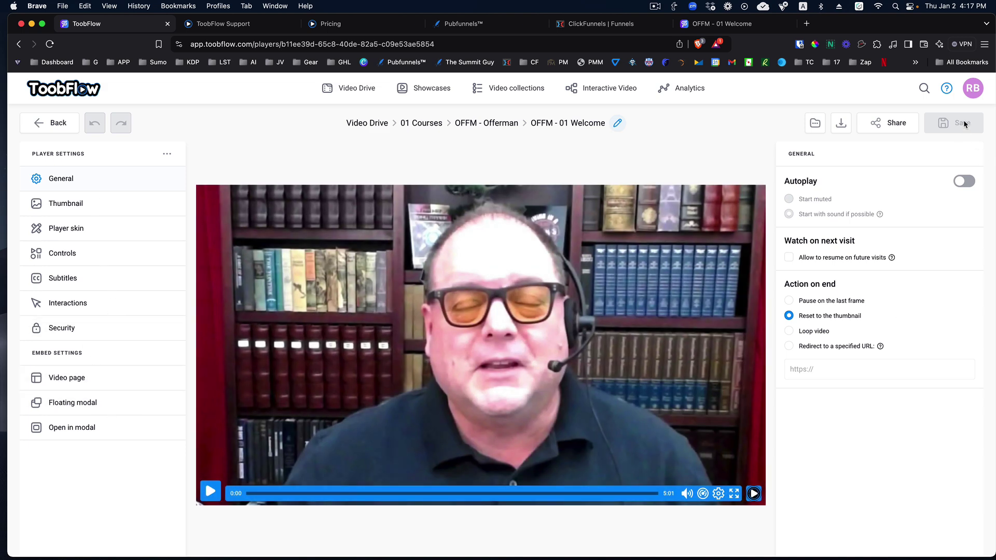
pyautogui.click(887, 123)
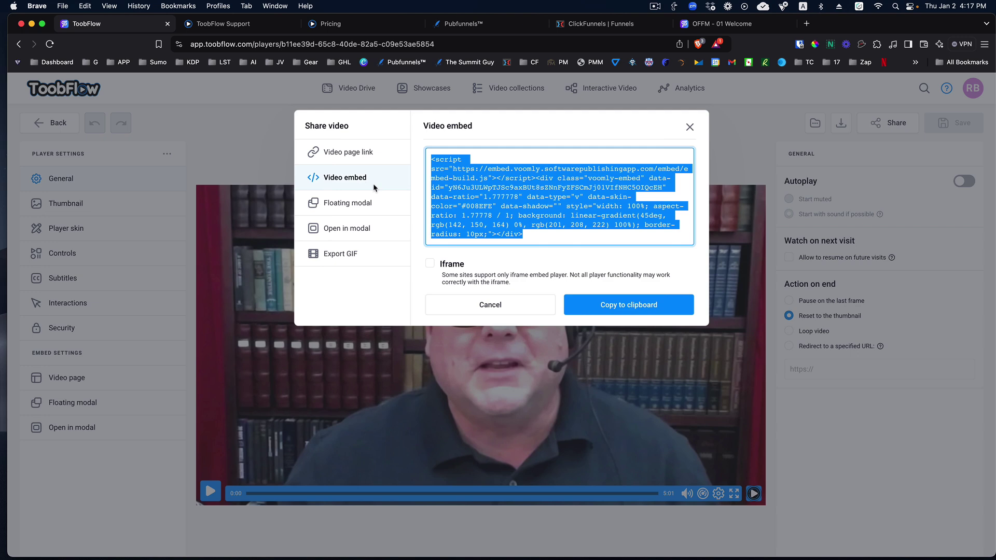
pyautogui.click(359, 152)
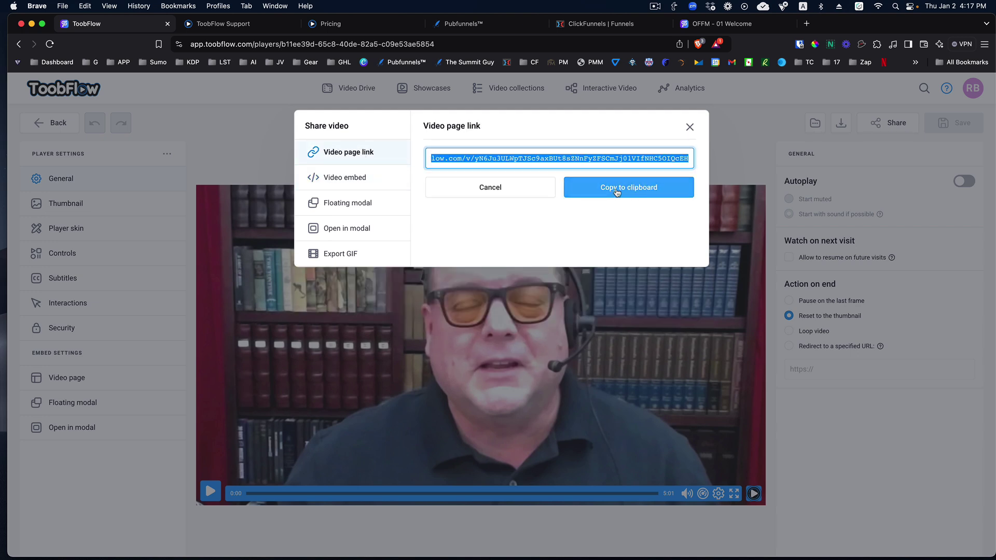
pyautogui.click(691, 127)
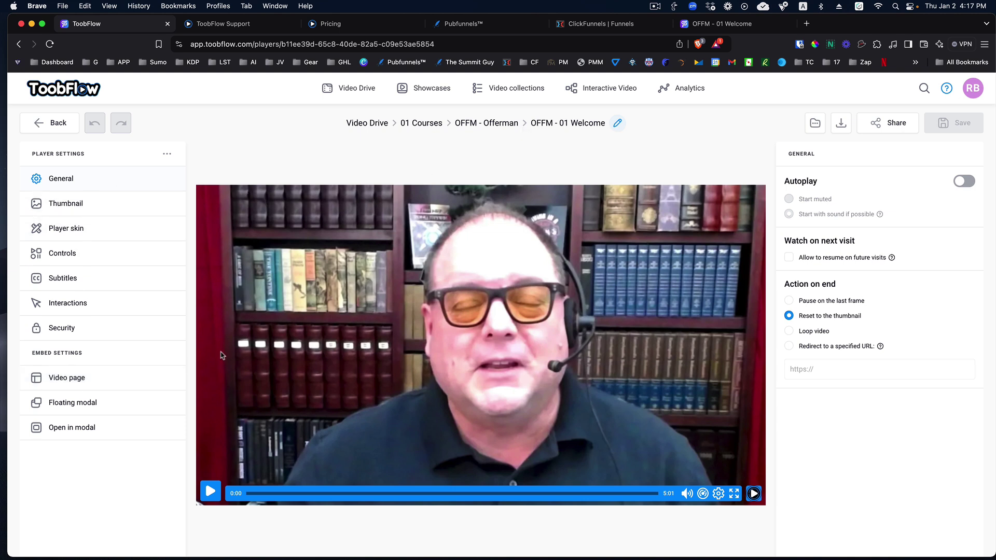
# Reopen OFFM - 01 Welcome in the player editor and switch its video page header to a custom logo.
pyautogui.click(58, 129)
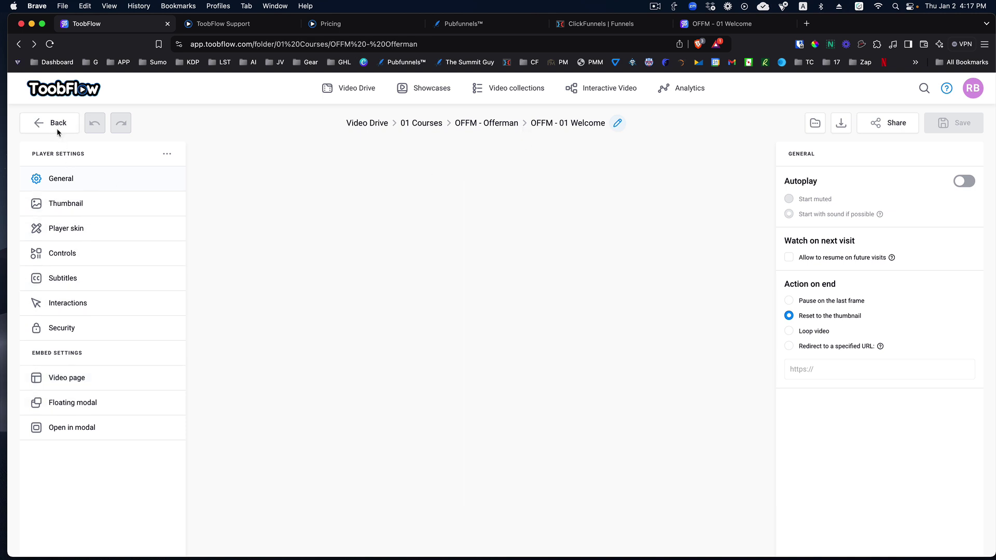
pyautogui.click(118, 200)
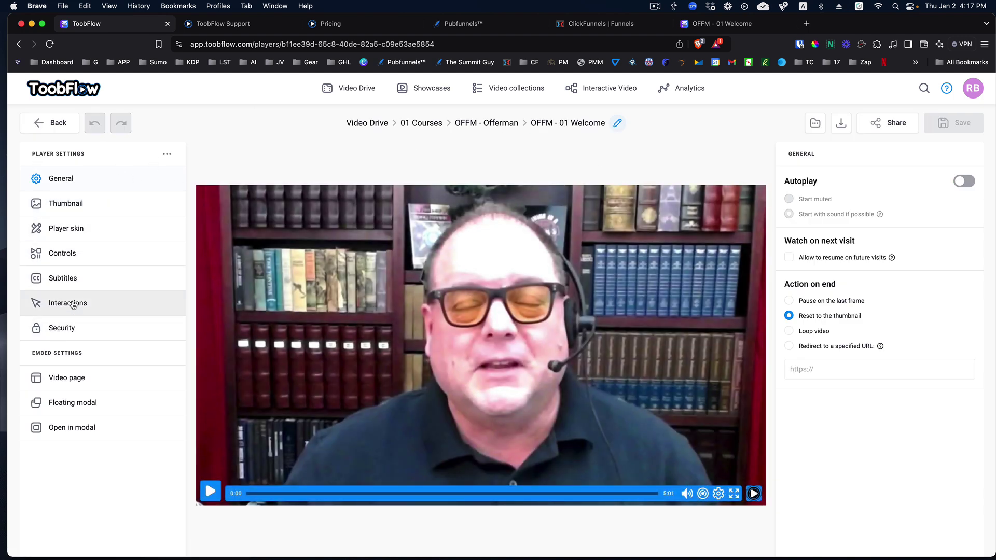
pyautogui.click(72, 378)
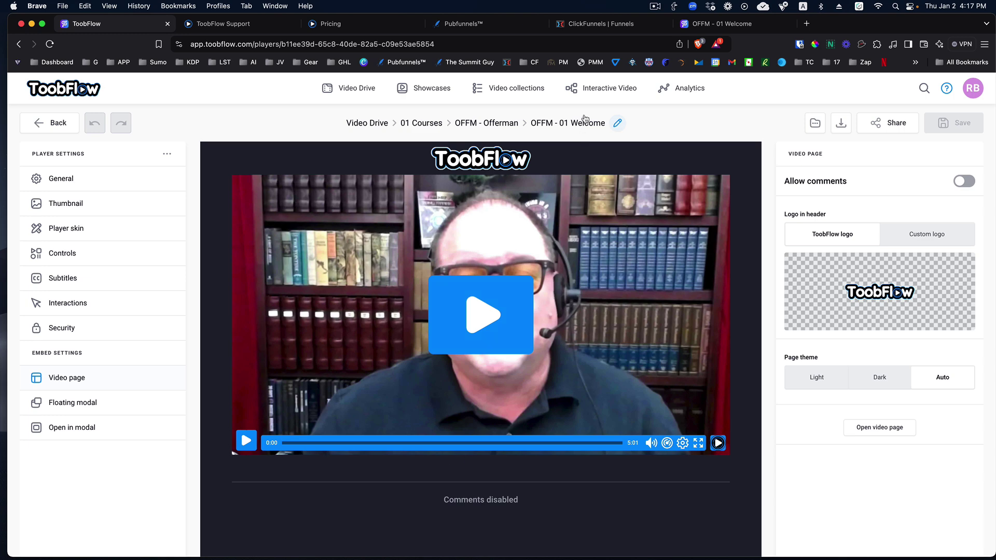
pyautogui.click(733, 27)
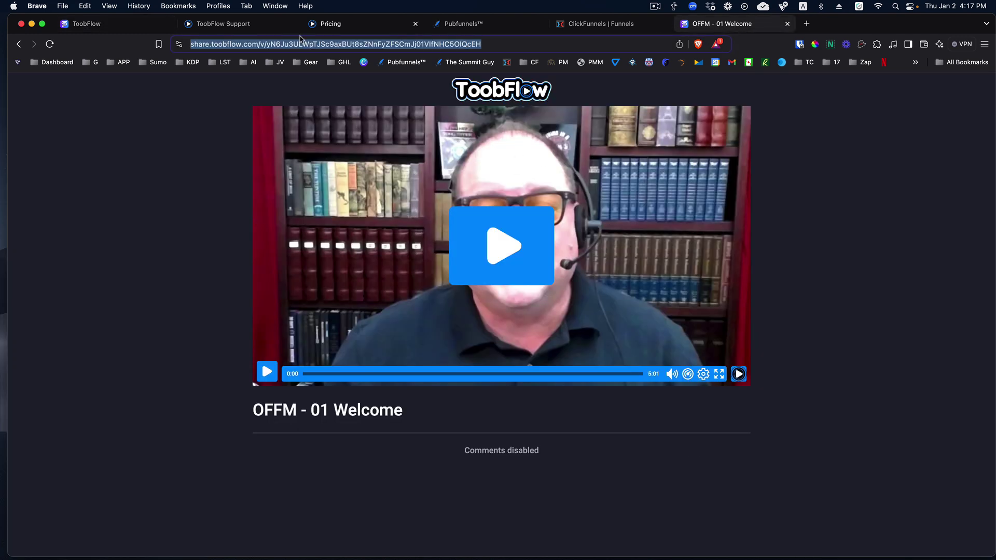
pyautogui.click(83, 24)
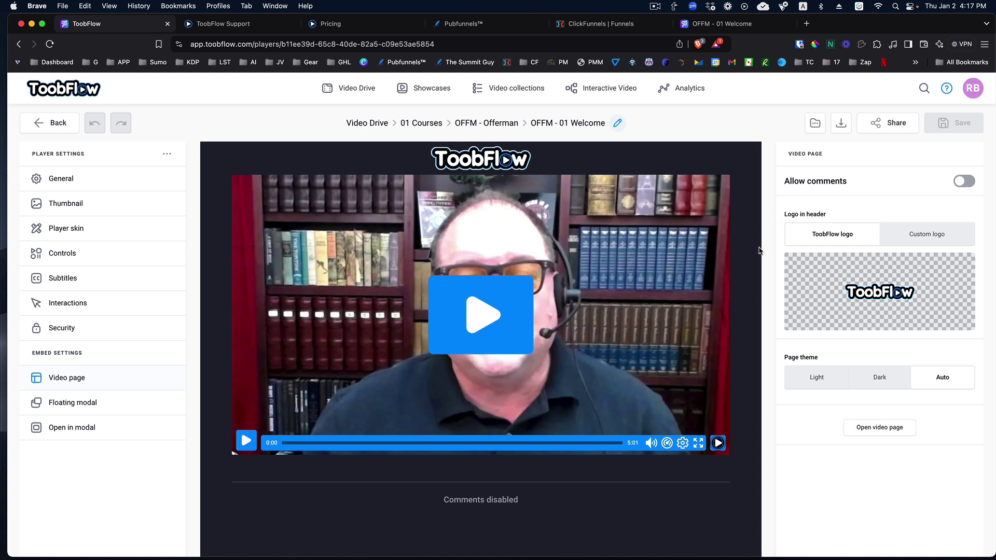
pyautogui.click(928, 233)
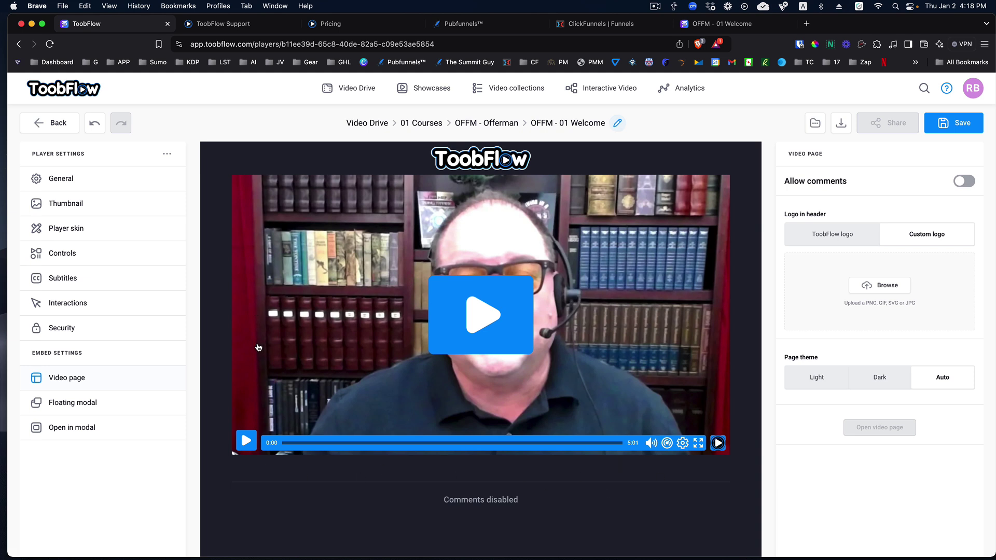
# Turn on password protection in the video's security settings, leaving the password fields empty.
pyautogui.click(59, 330)
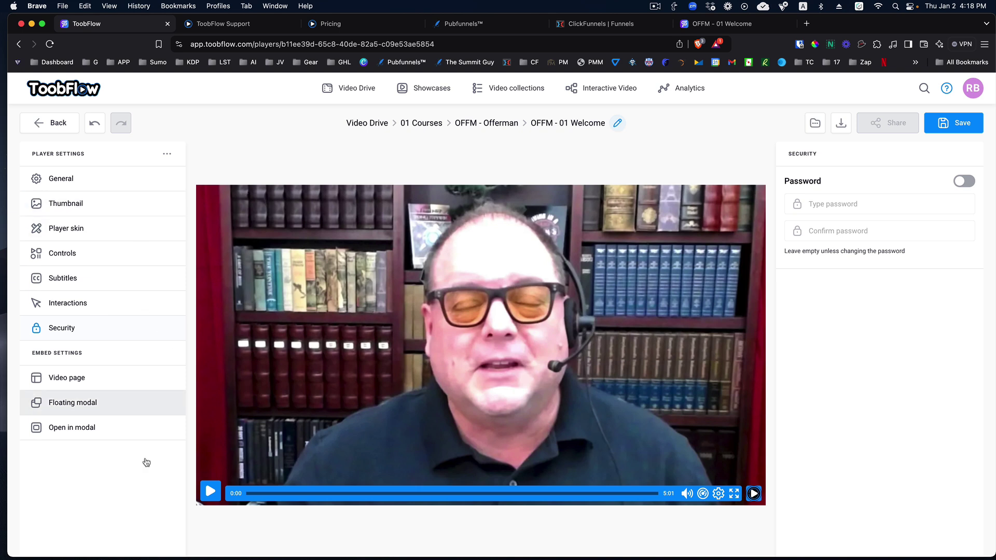
pyautogui.click(967, 187)
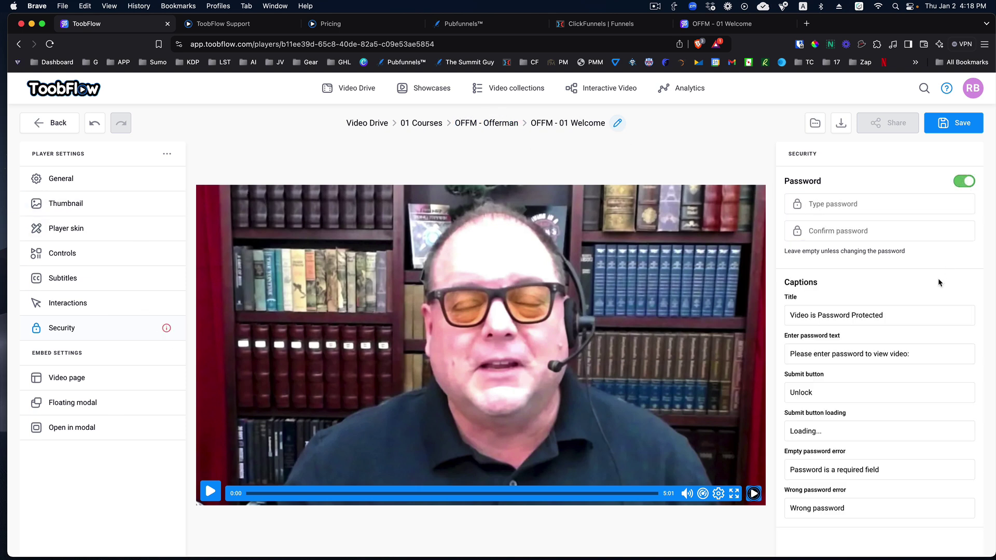
pyautogui.click(858, 203)
pyautogui.click(834, 224)
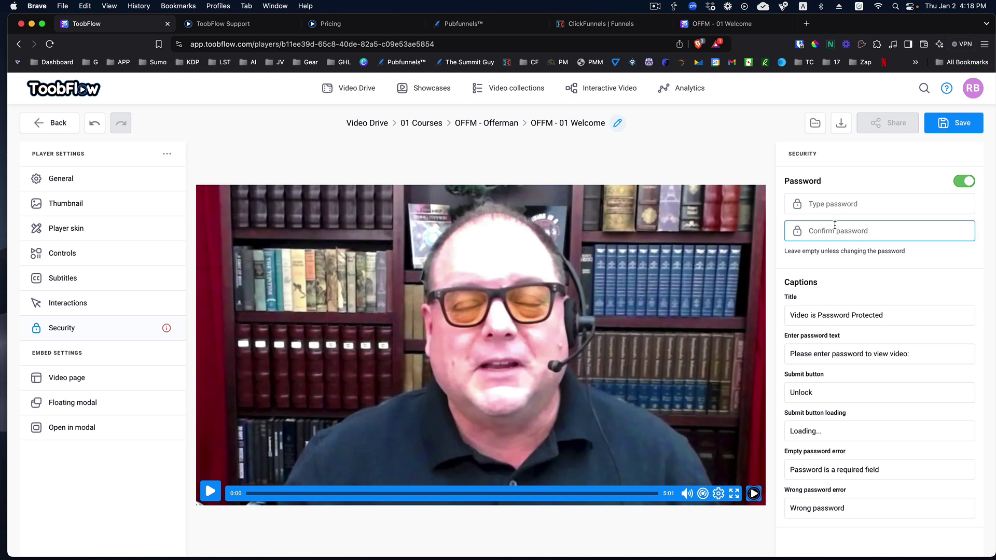
pyautogui.click(845, 205)
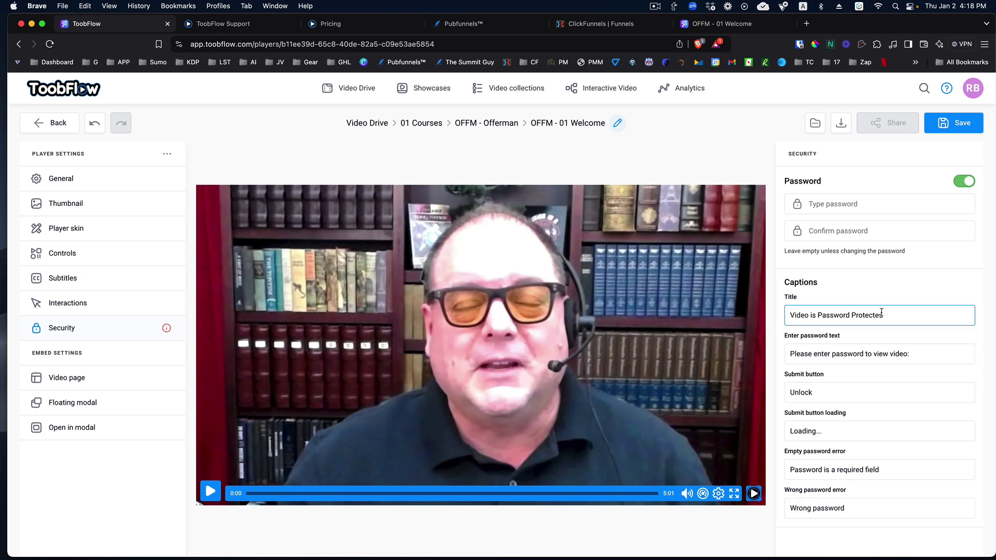
# Review the password-protection captions, from the title and prompt text to the submit button and error messages.
pyautogui.moveTo(887, 312); pyautogui.dragTo(786, 315)
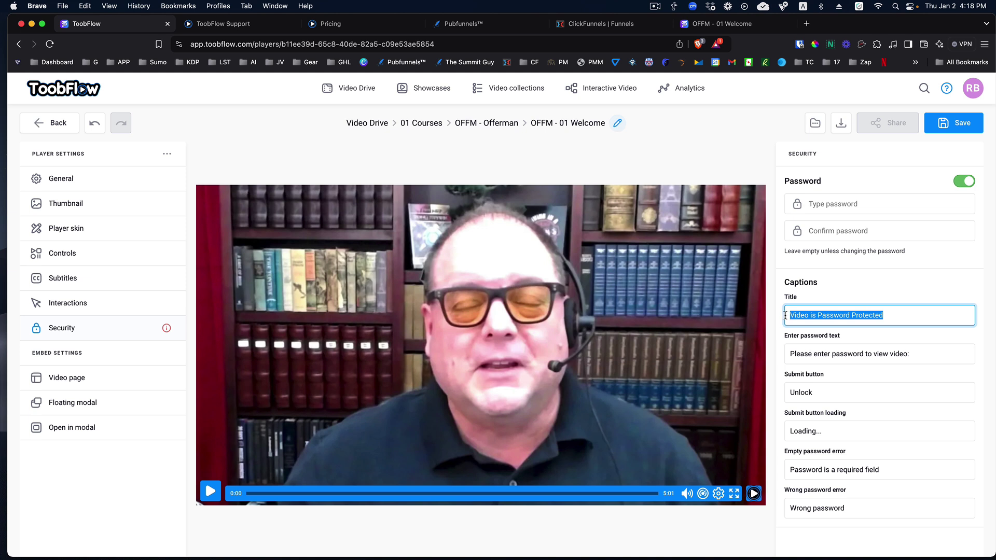
pyautogui.click(909, 355)
pyautogui.moveTo(910, 355); pyautogui.dragTo(786, 357)
pyautogui.moveTo(815, 392); pyautogui.dragTo(772, 396)
pyautogui.moveTo(826, 436); pyautogui.dragTo(777, 439)
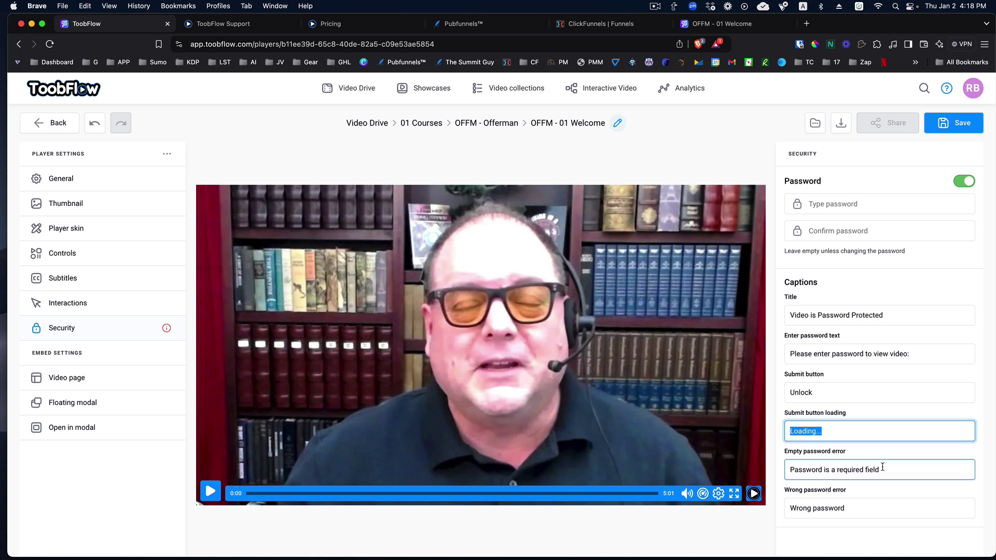
pyautogui.moveTo(882, 467); pyautogui.dragTo(791, 472)
pyautogui.press('Tab')
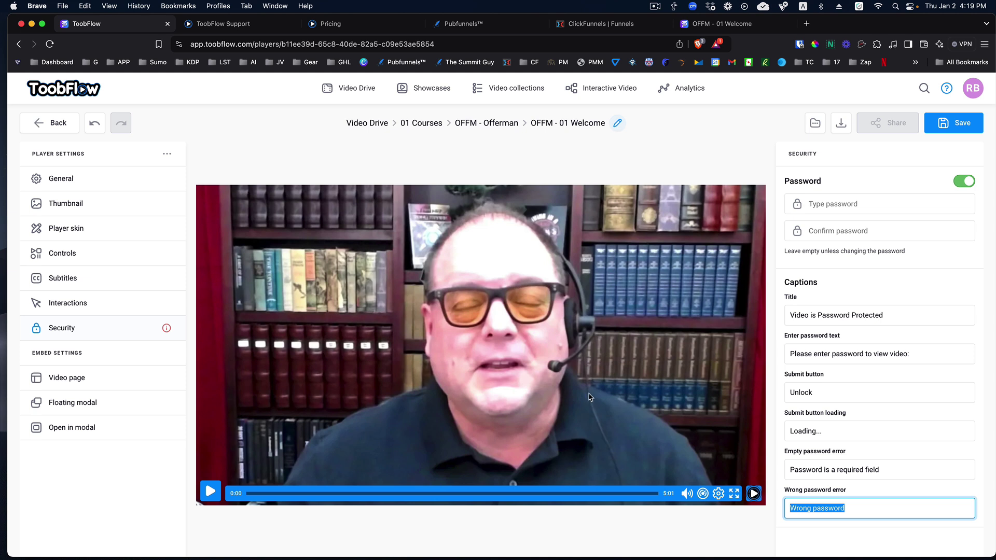
# Leave the player editor without saving and return to the OFFM - Offerman folder.
pyautogui.click(176, 126)
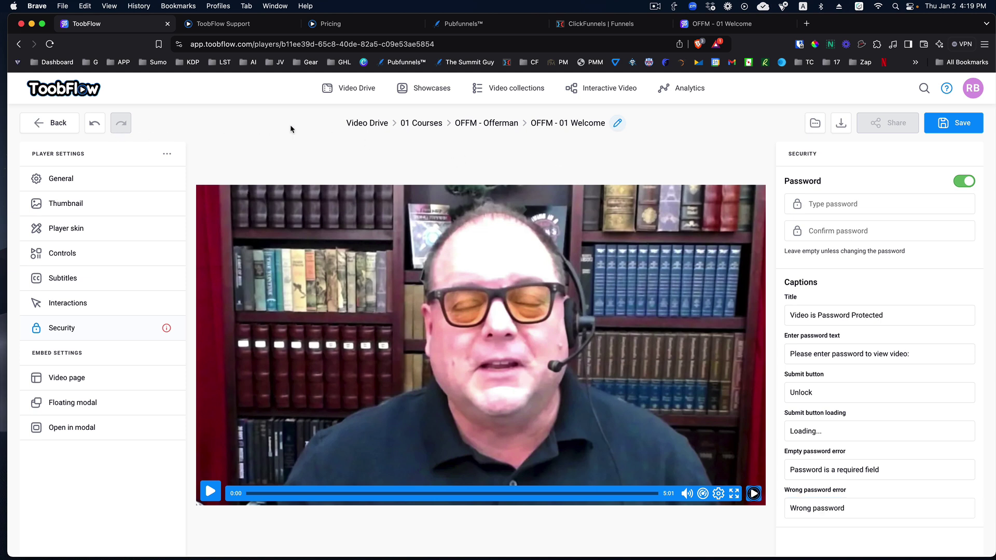
pyautogui.click(499, 125)
pyautogui.click(506, 163)
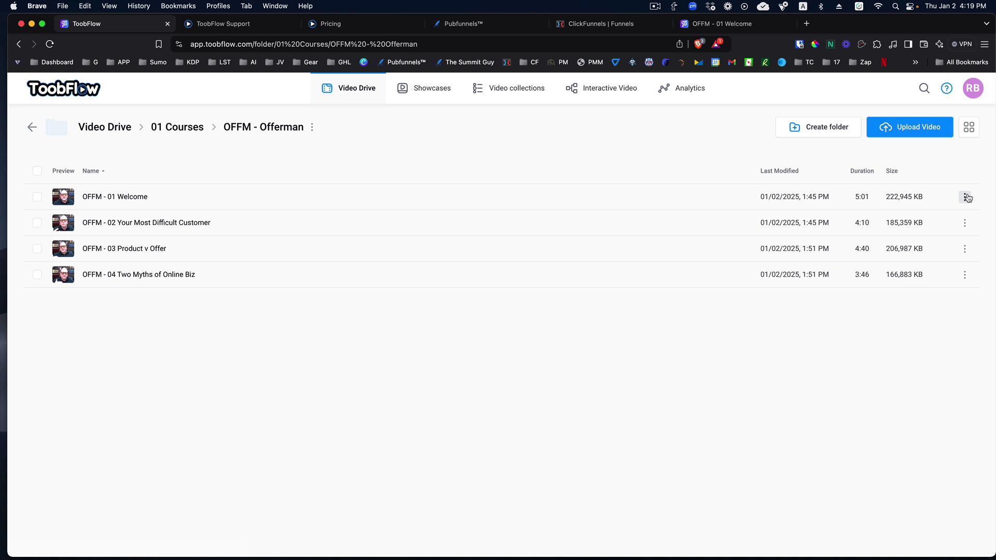
# Get the video embed code for OFFM - 01 Welcome and copy it to the clipboard, leaving the Iframe option off.
pyautogui.click(966, 197)
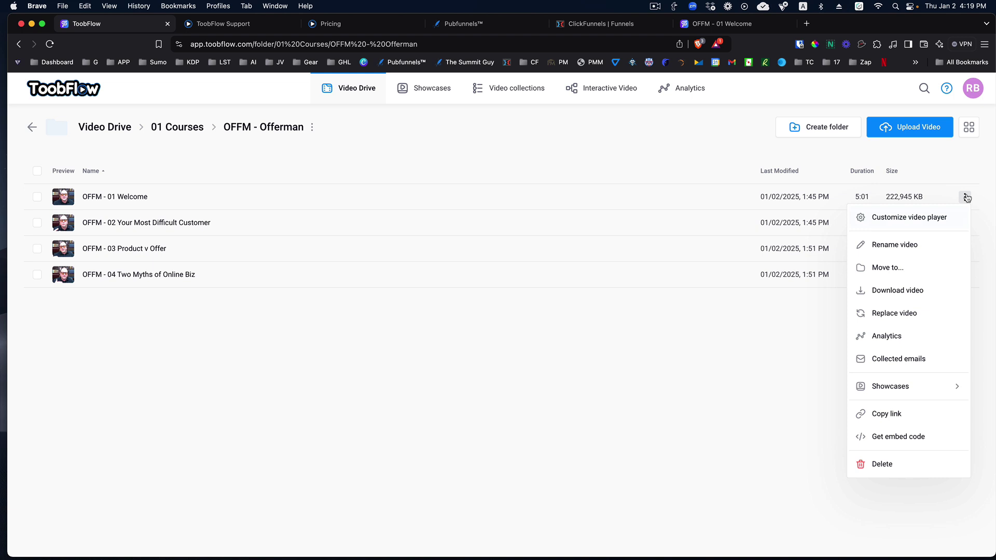
pyautogui.click(907, 436)
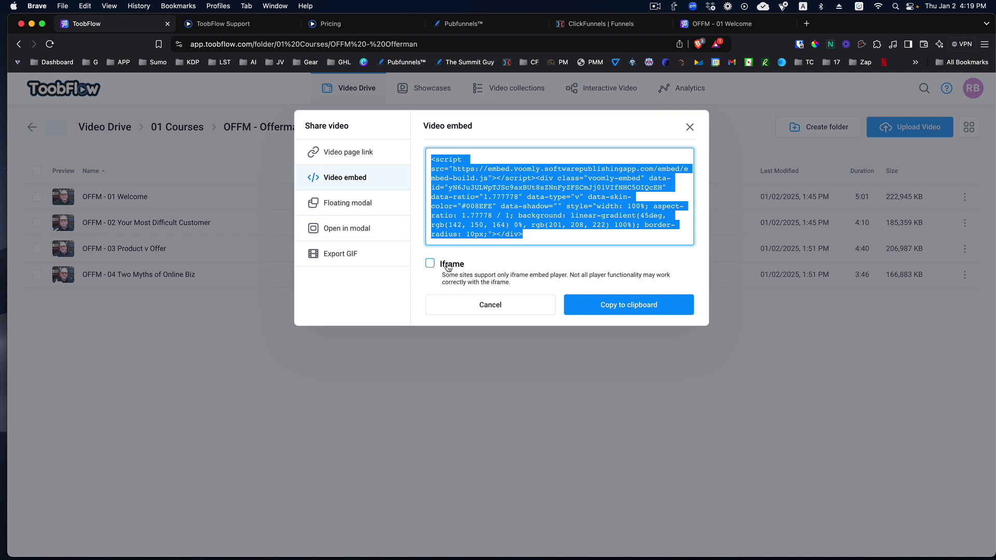
pyautogui.click(536, 239)
pyautogui.tripleClick(520, 237)
pyautogui.click(609, 303)
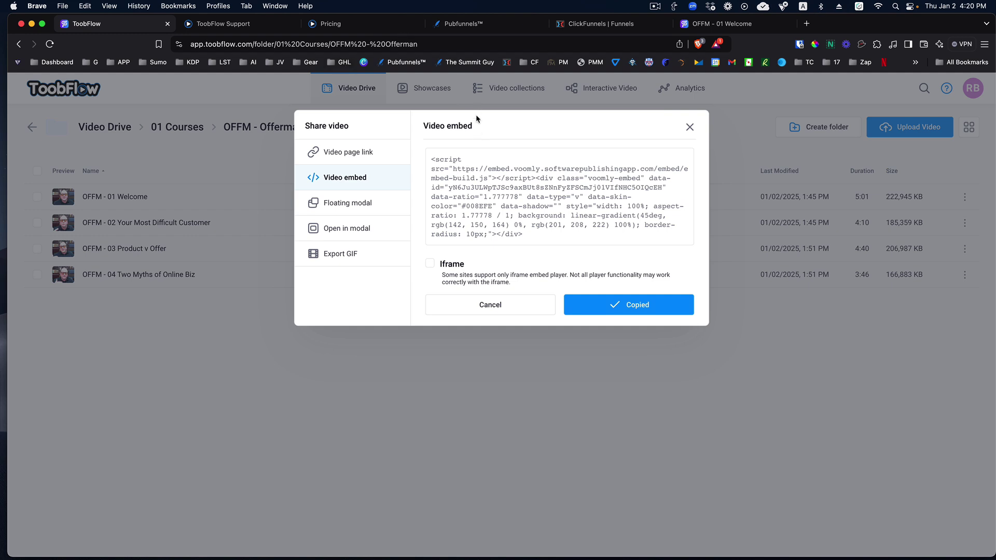
# Switch to the Pubfunnels page builder, publish the Video Sales Page without editing its SEO data, and preview it.
pyautogui.click(479, 25)
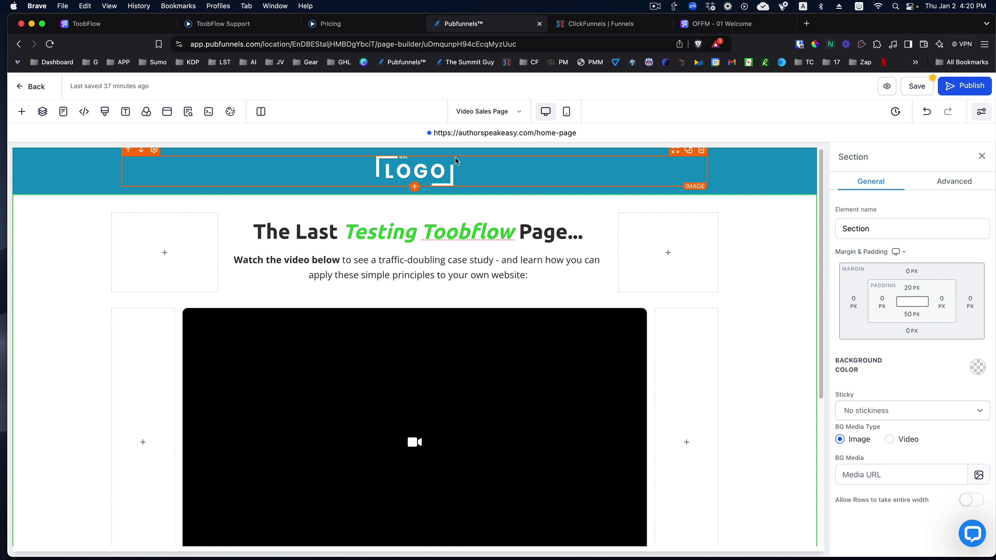
pyautogui.click(966, 87)
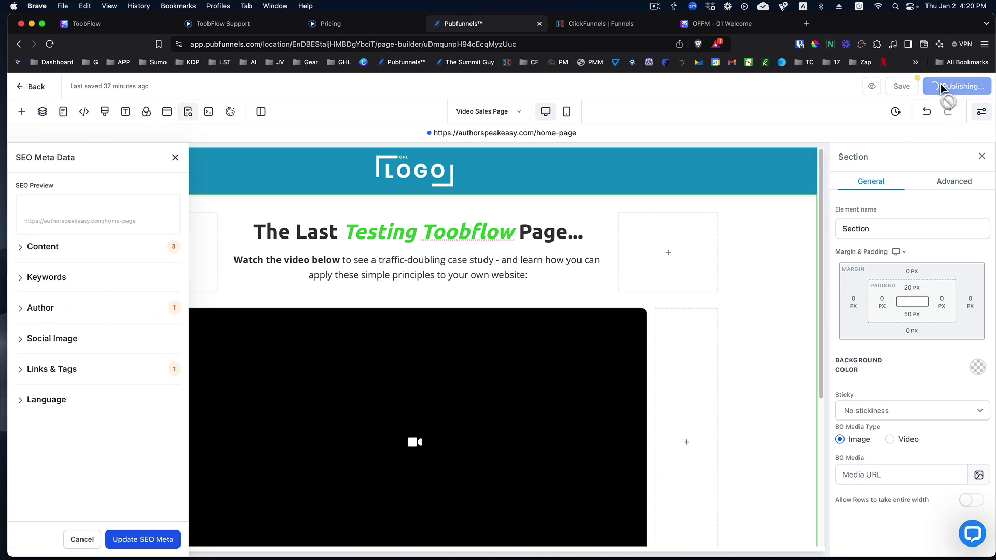
pyautogui.click(176, 159)
pyautogui.click(887, 92)
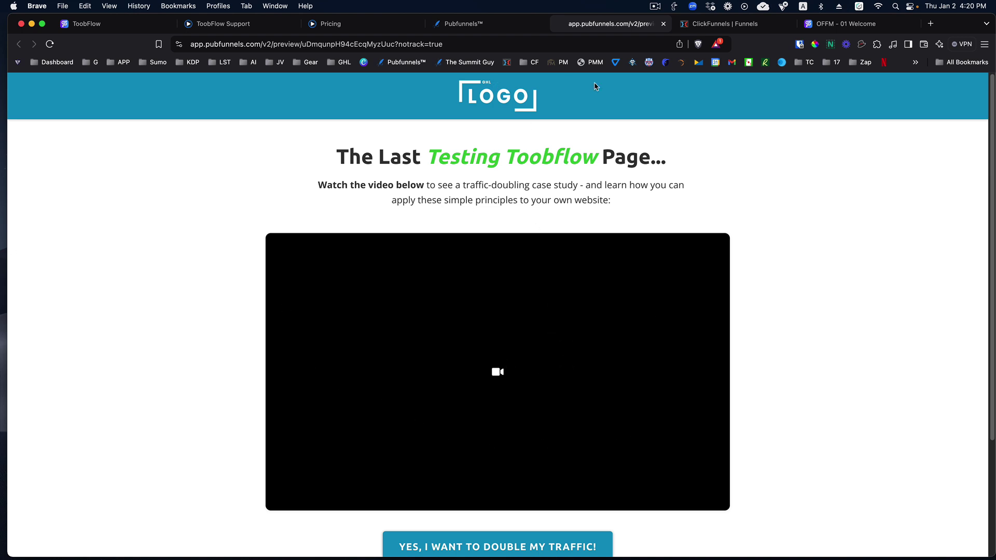
pyautogui.scroll(-3, 780, 228)
pyautogui.scroll(3, 780, 232)
# Back in the page builder, set the video element's type to Custom Embed and paste the copied ToobFlow embed code.
pyautogui.click(499, 24)
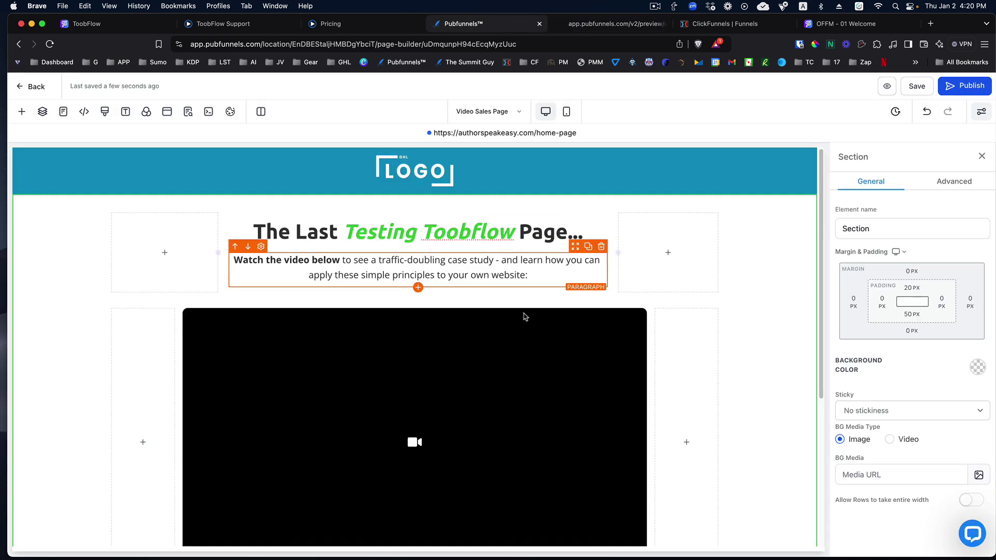
pyautogui.click(526, 370)
pyautogui.scroll(-2, 502, 272)
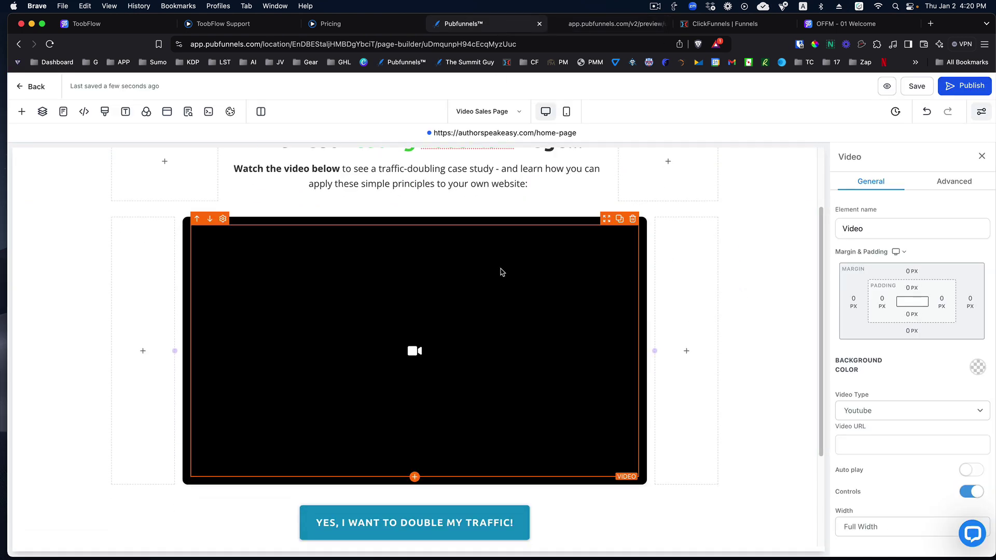
pyautogui.click(886, 415)
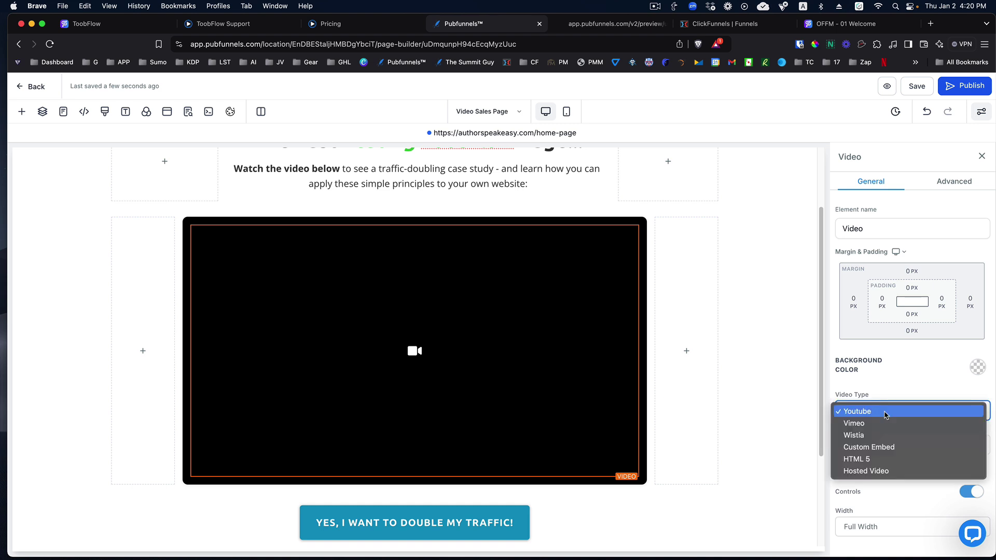
pyautogui.click(881, 447)
pyautogui.tripleClick(869, 447)
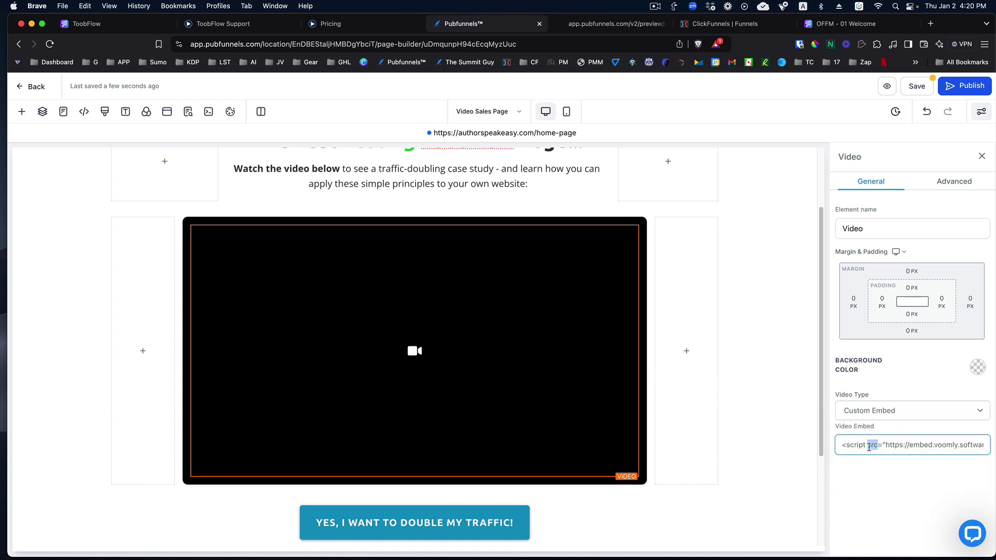
pyautogui.press('cmd+v')
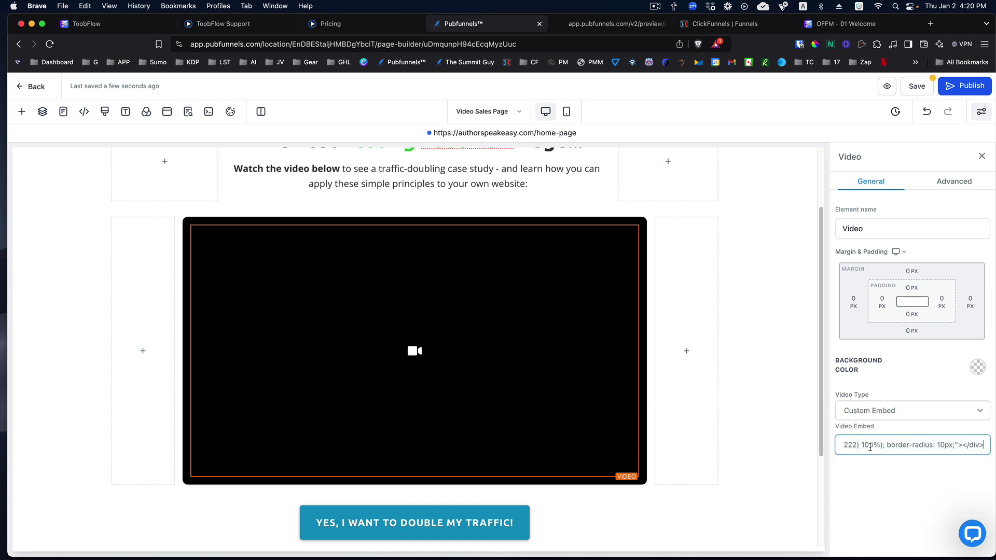
pyautogui.click(875, 473)
# Publish the updated Video Sales Page and test the embedded video's playback in a new preview.
pyautogui.click(960, 87)
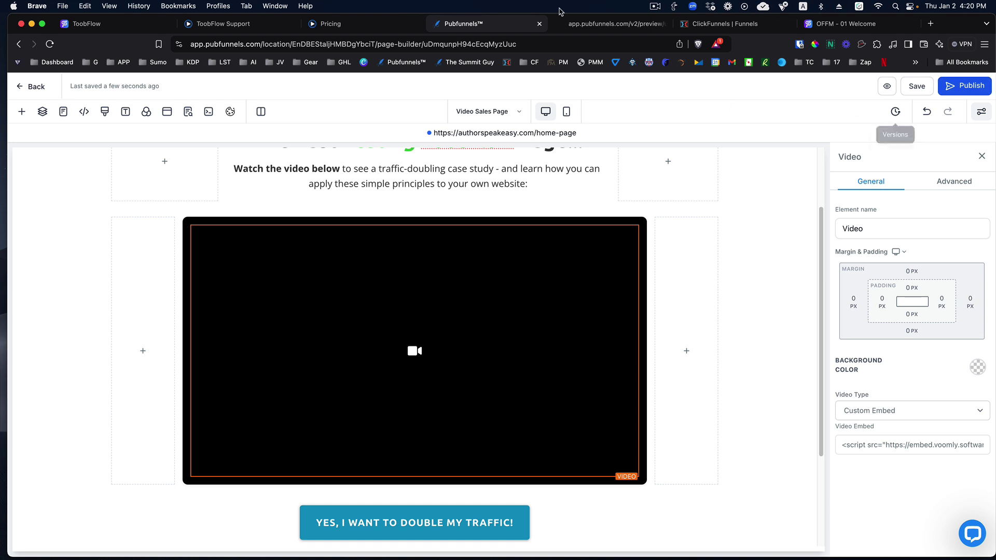
pyautogui.click(887, 86)
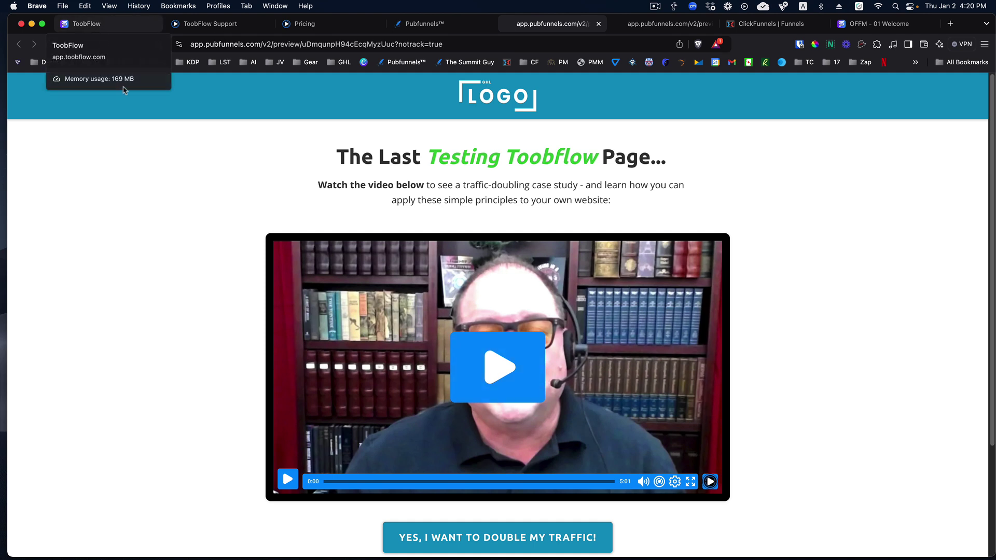
pyautogui.click(496, 380)
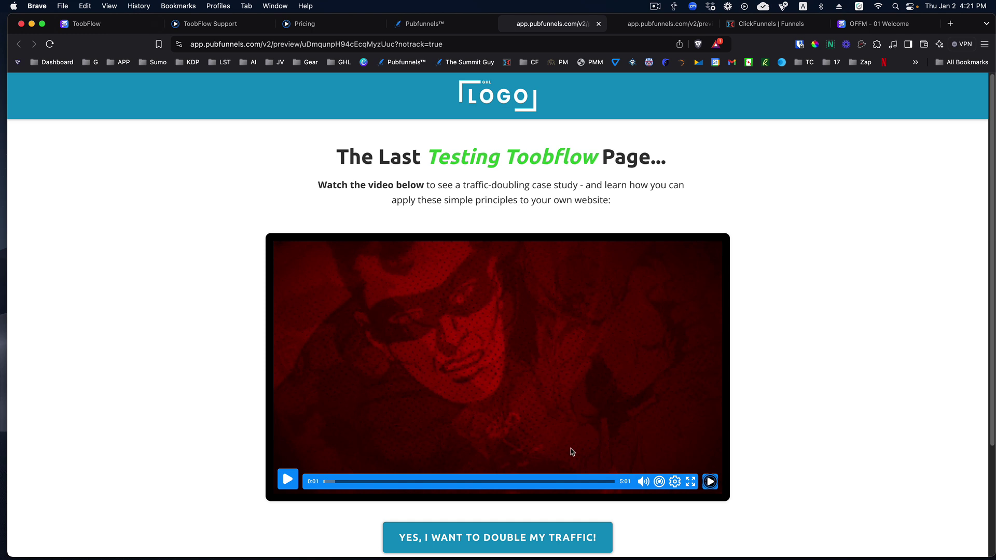
# Return to ToobFlow, dismiss the embed code dialog and open OFFM - 01 Welcome in the player editor.
pyautogui.click(106, 27)
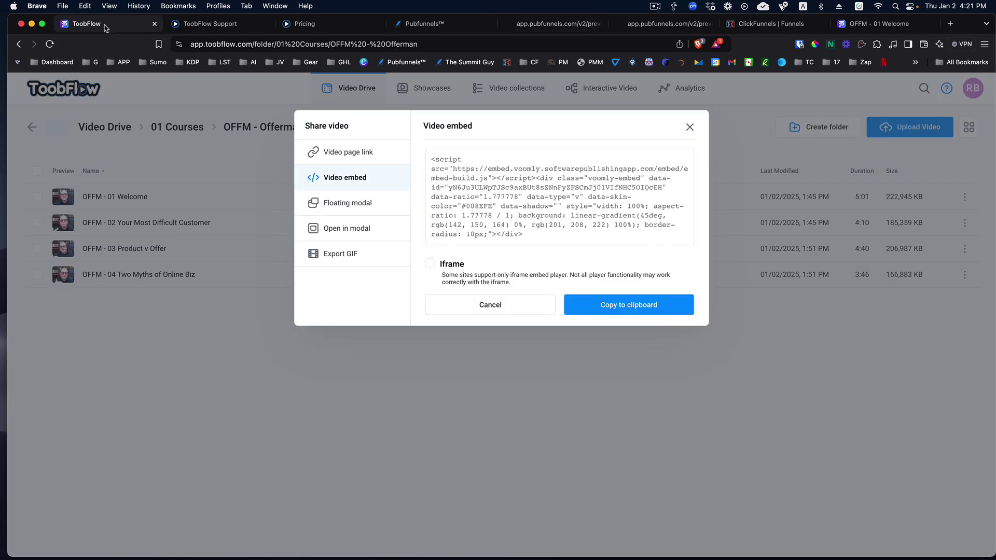
pyautogui.click(490, 305)
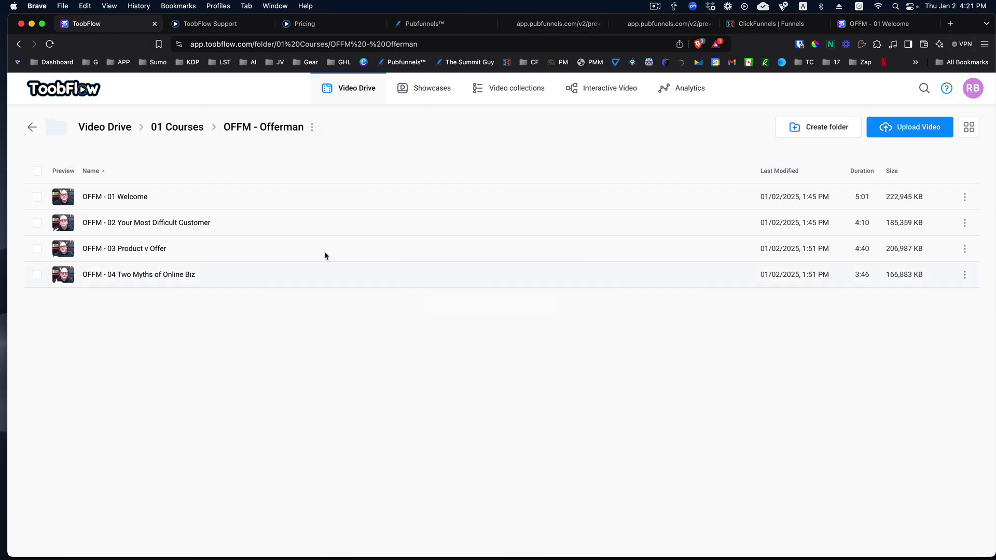
pyautogui.click(126, 197)
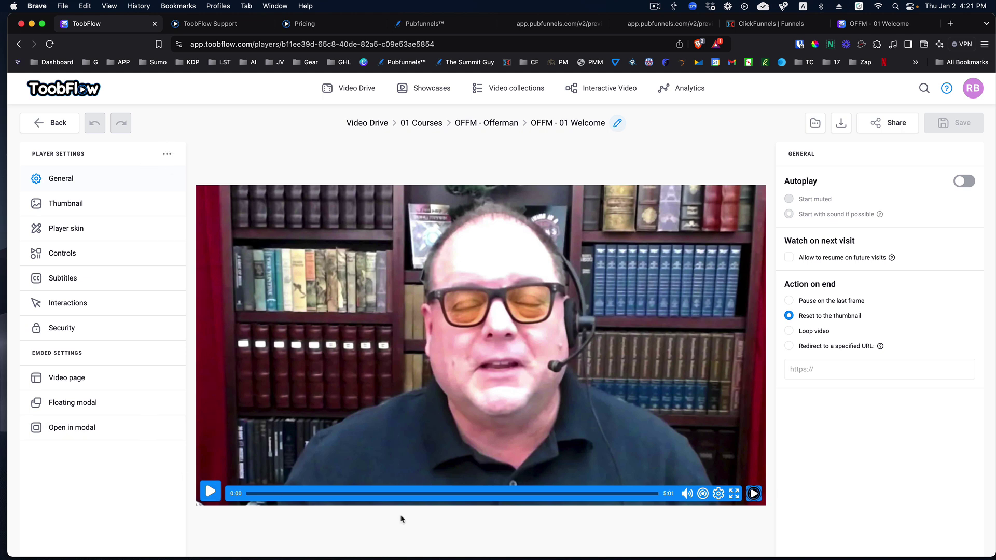
# Change the player skin color to dark red #DF2719 and save the player.
pyautogui.click(73, 229)
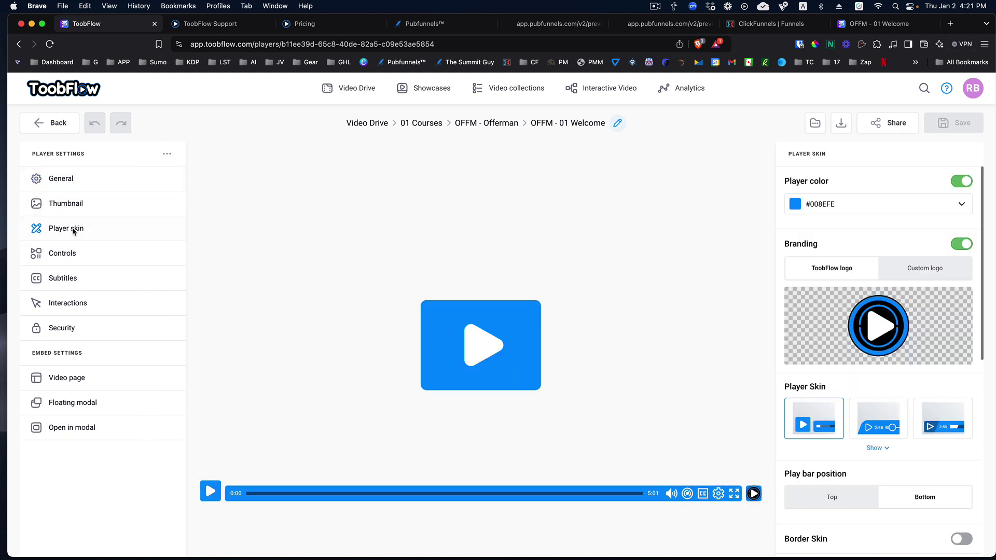
pyautogui.click(961, 204)
pyautogui.click(795, 374)
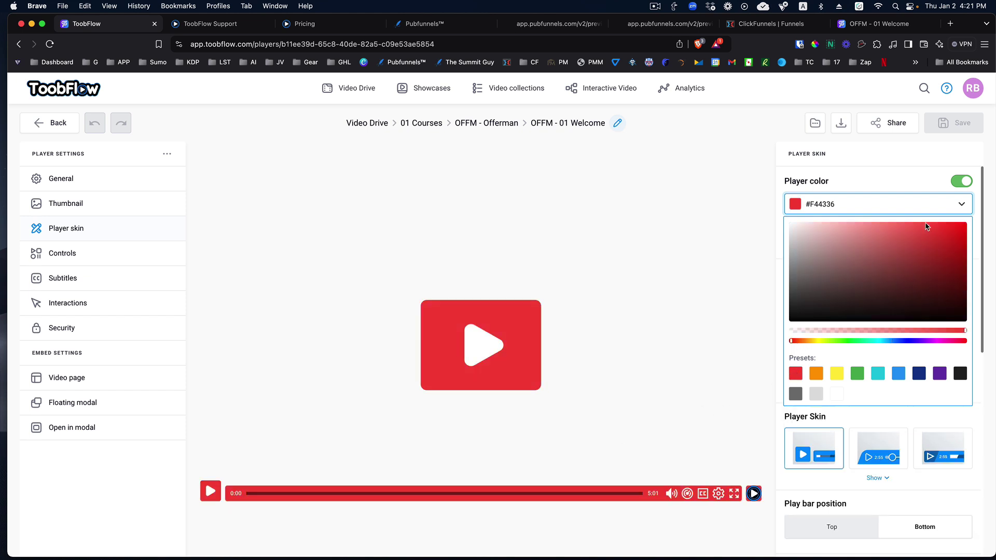
pyautogui.moveTo(929, 230)
pyautogui.mouseDown()
pyautogui.moveTo(952, 242)
pyautogui.moveTo(947, 234)
pyautogui.mouseUp()
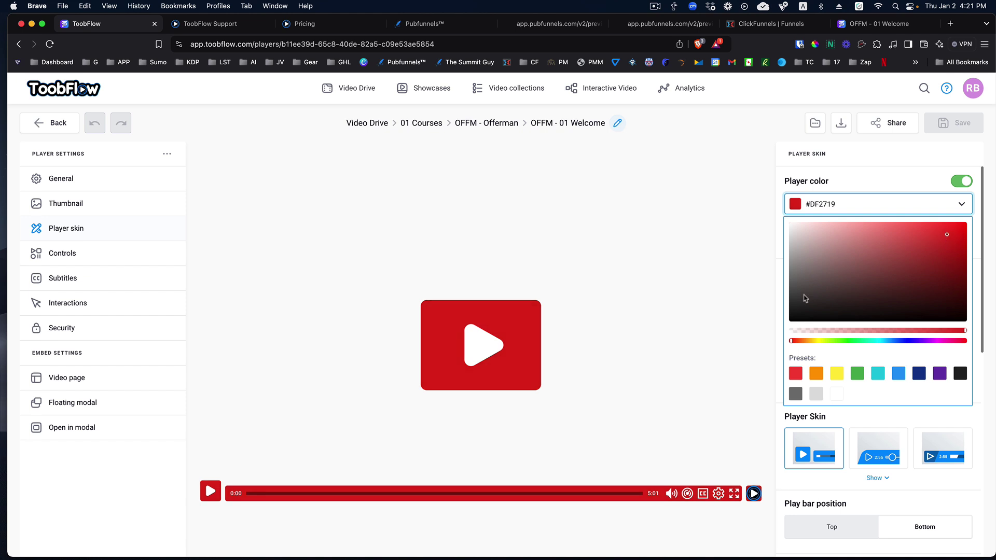
pyautogui.click(780, 304)
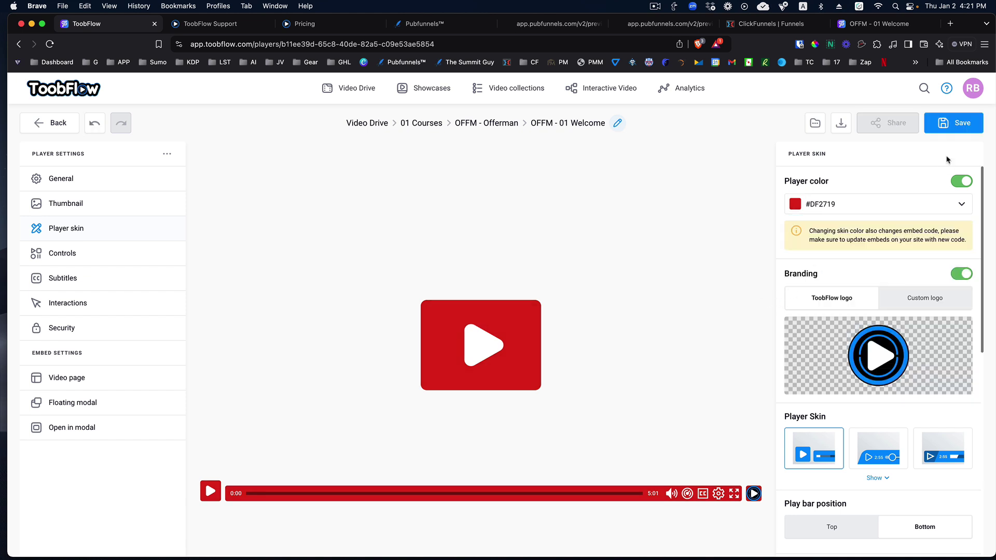
pyautogui.click(959, 124)
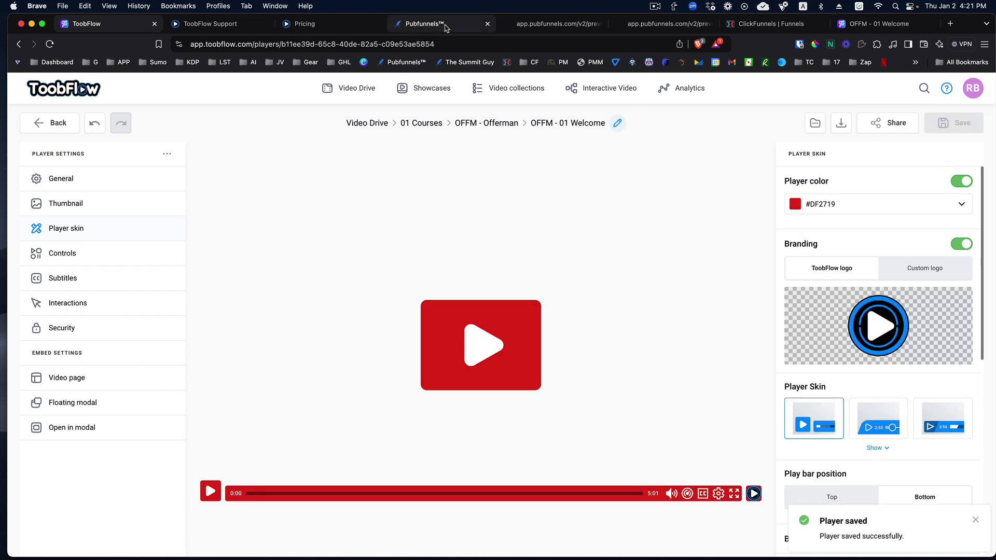